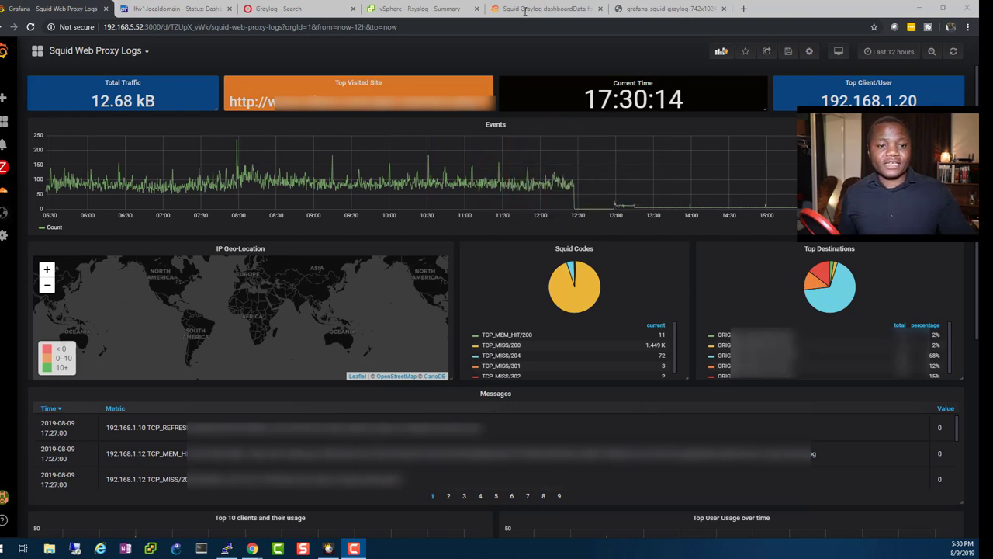
Move from the Rsyslog VM summary to Graylog search, which lists 740,997 squid-access messages
left_click(435, 10)
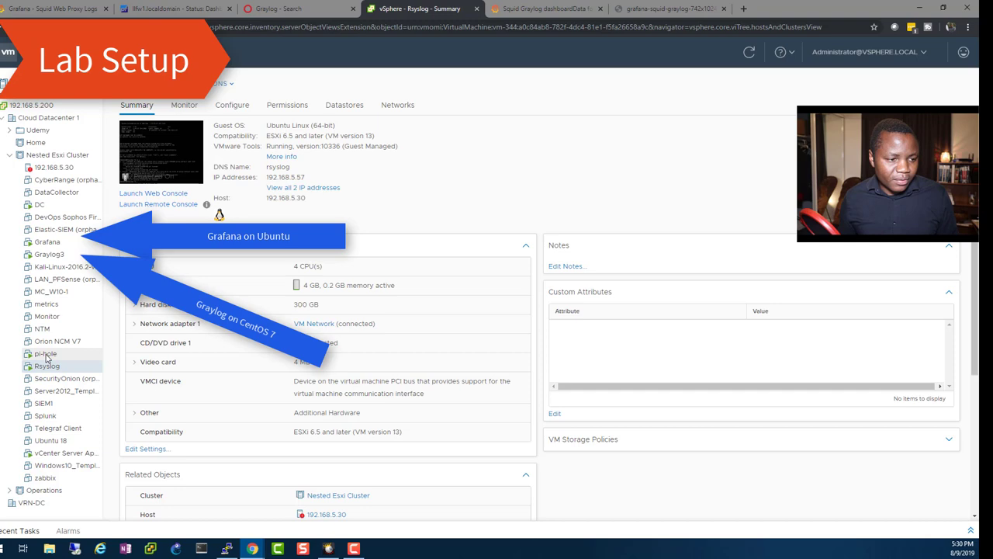
left_click(163, 10)
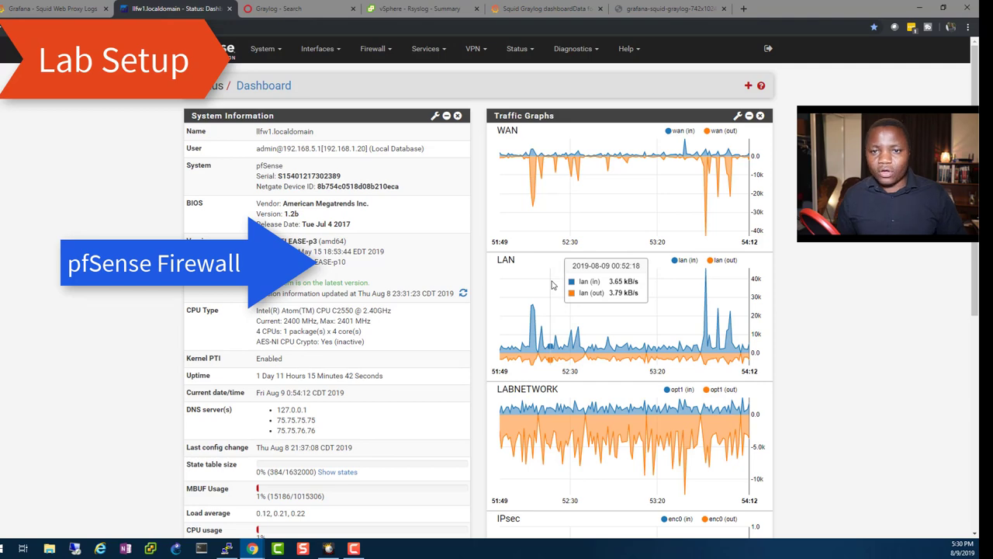
left_click(331, 11)
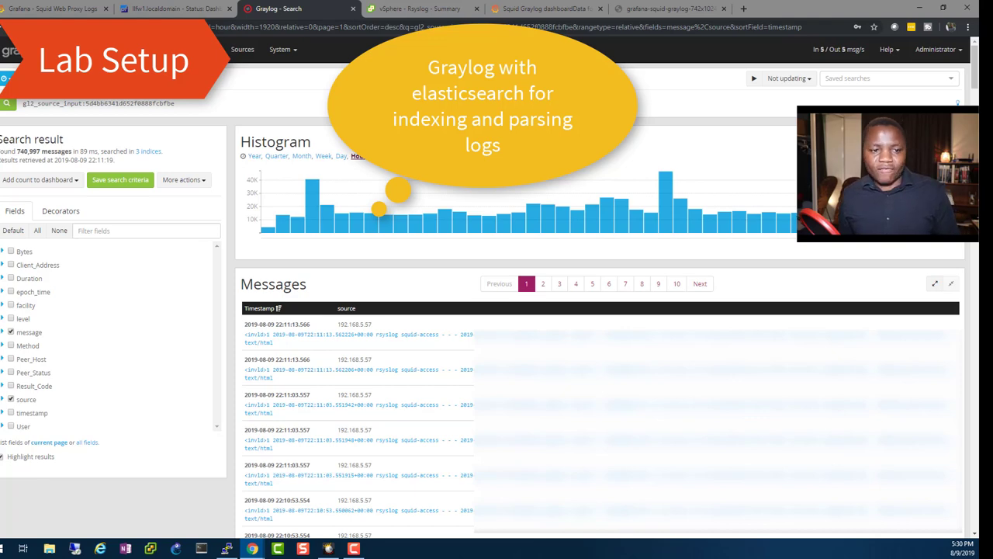
Bring up the Grafana virtual machine's summary from the vSphere inventory tree
left_click(423, 8)
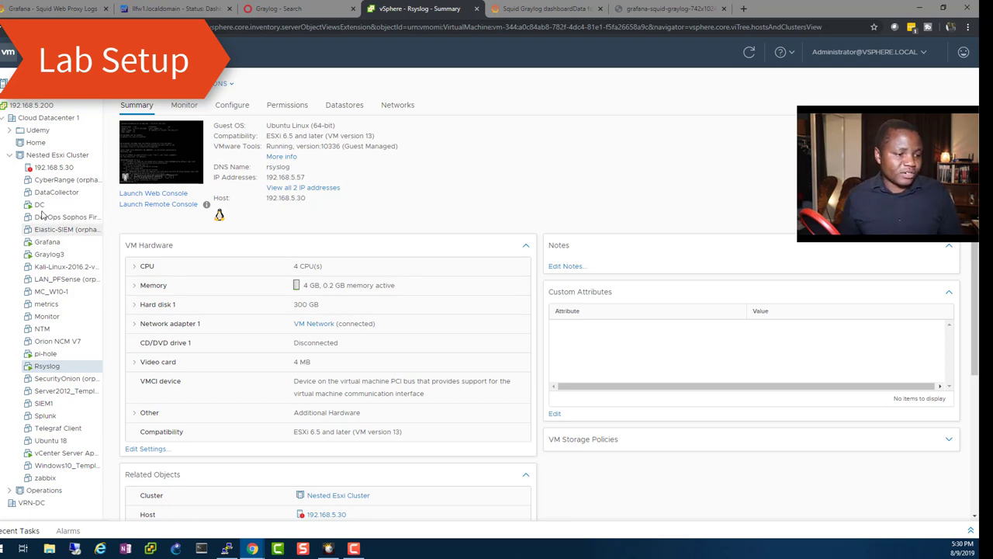
left_click(33, 245)
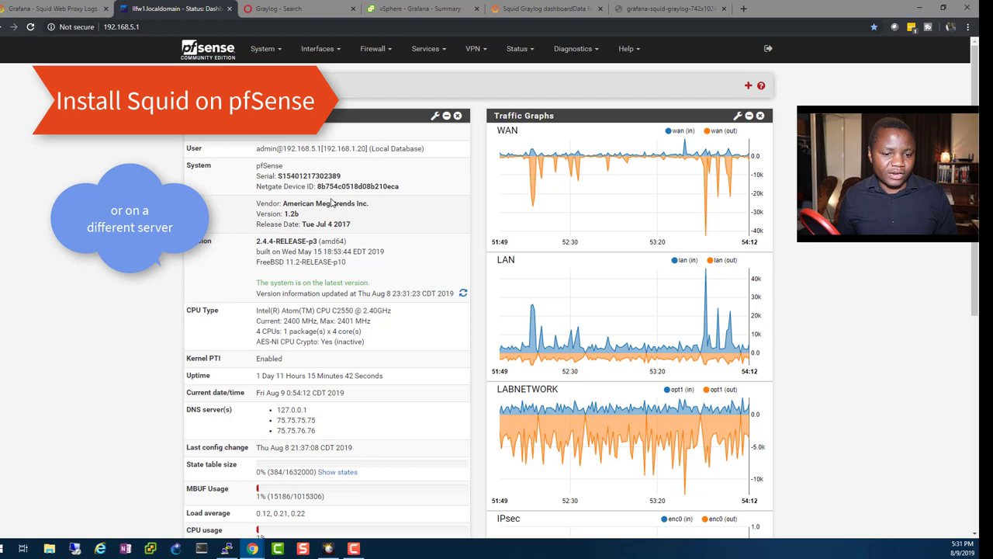
Go to System > Package Manager and list available packages such as acme, apcupsd and arping
scroll(357, 264, "down", 5)
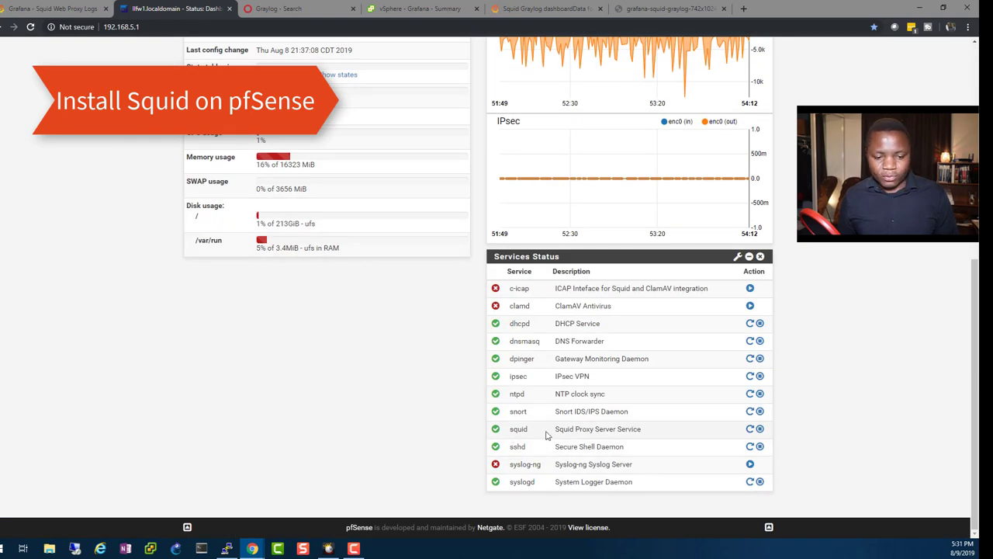
scroll(613, 436, "up", 5)
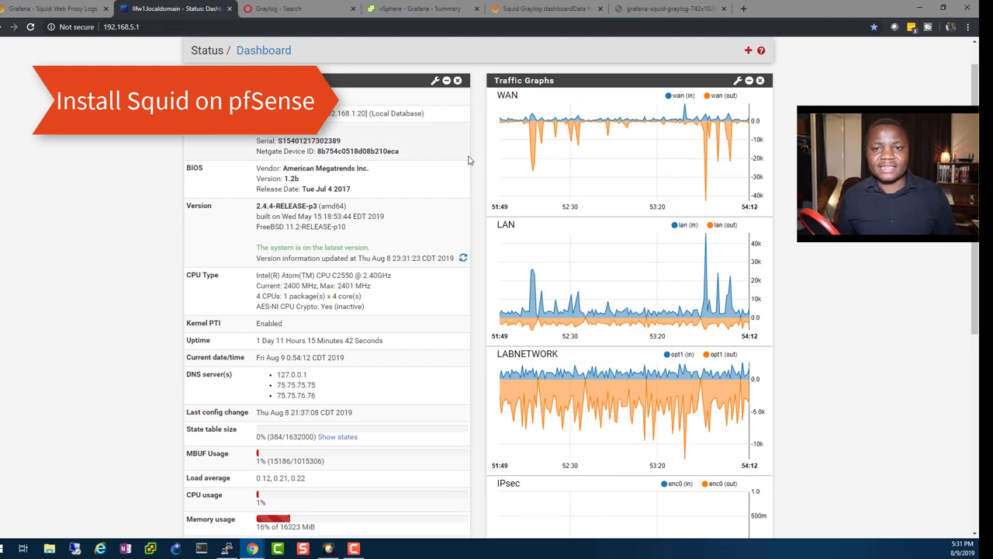
scroll(465, 155, "up", 1)
left_click(276, 50)
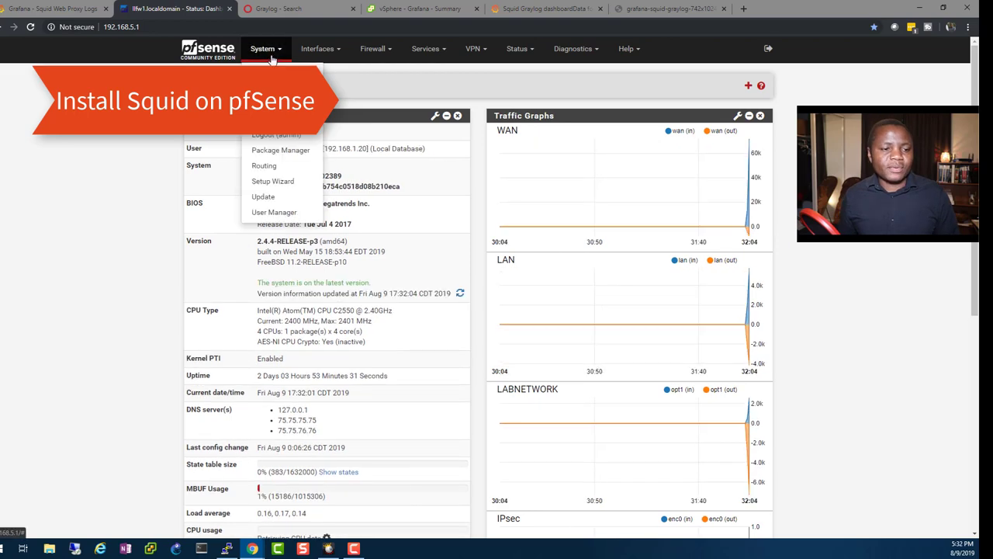
left_click(283, 152)
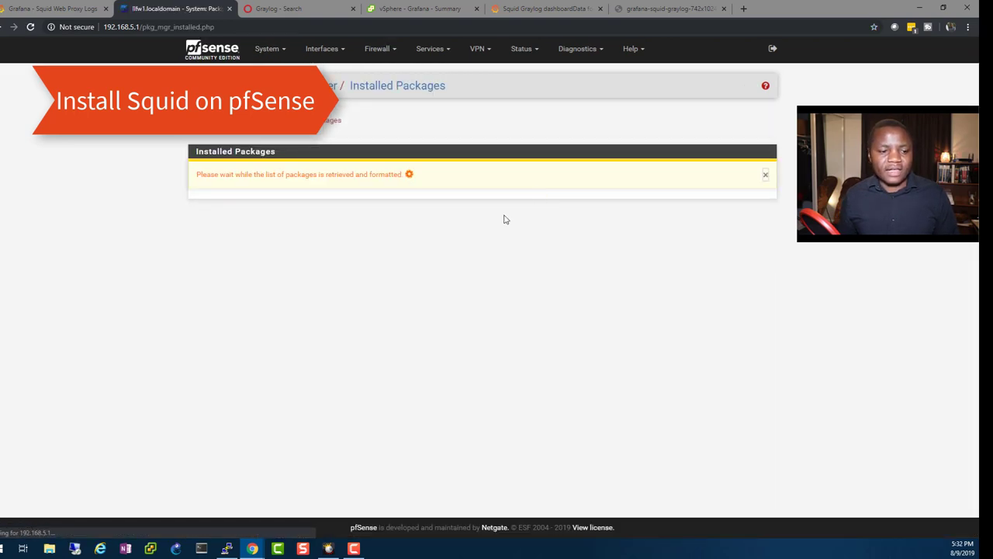
left_click(328, 129)
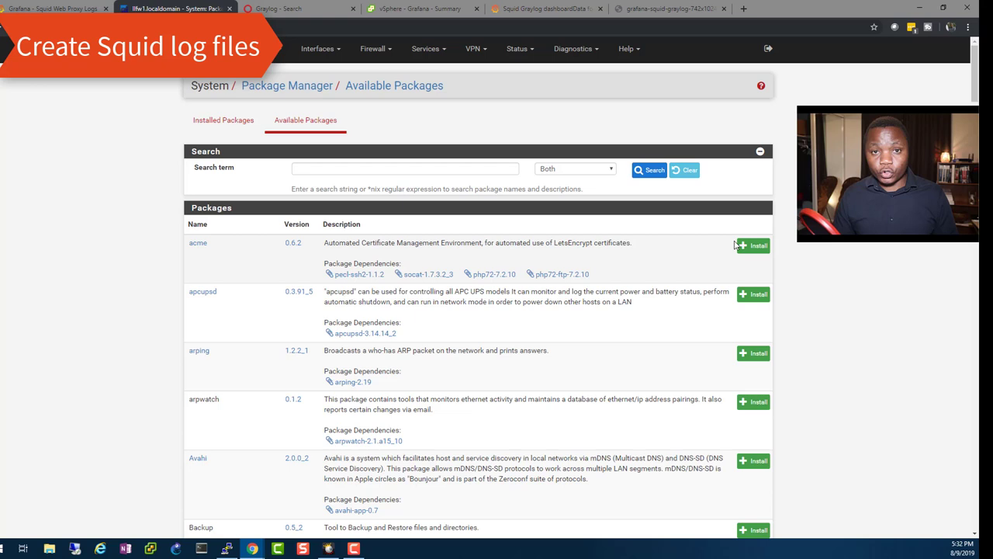
left_click(332, 51)
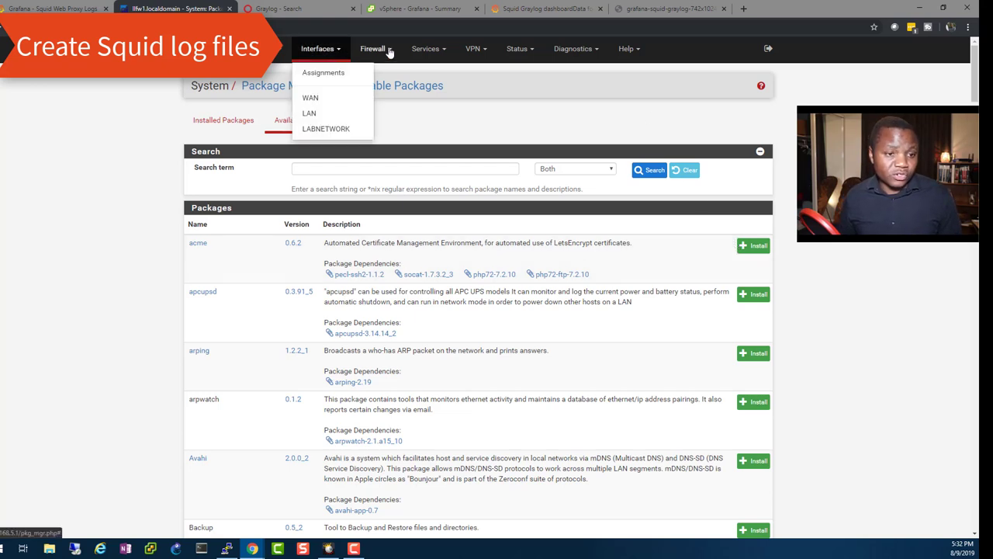
Open the Squid Proxy Server settings and expand its advanced features
left_click(517, 56)
left_click(445, 51)
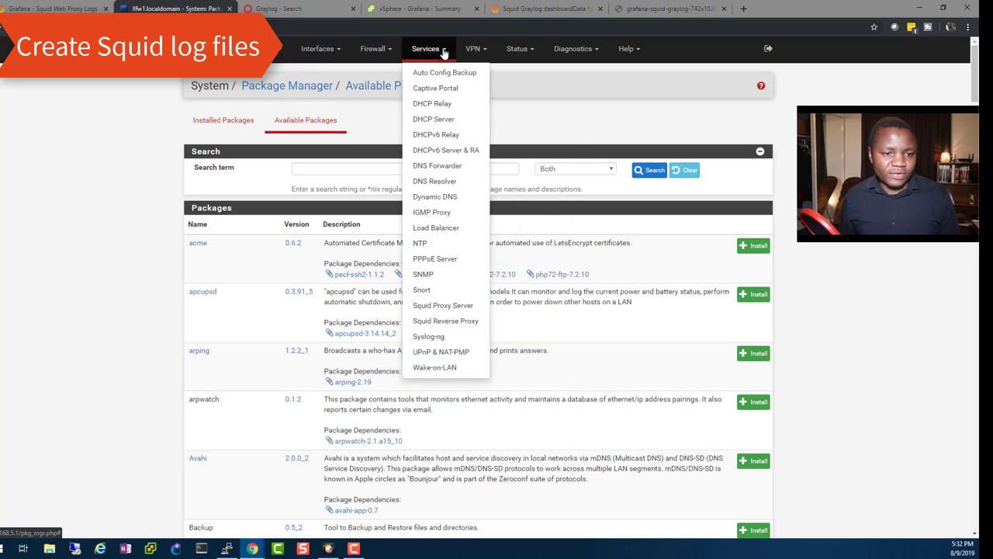
left_click(444, 305)
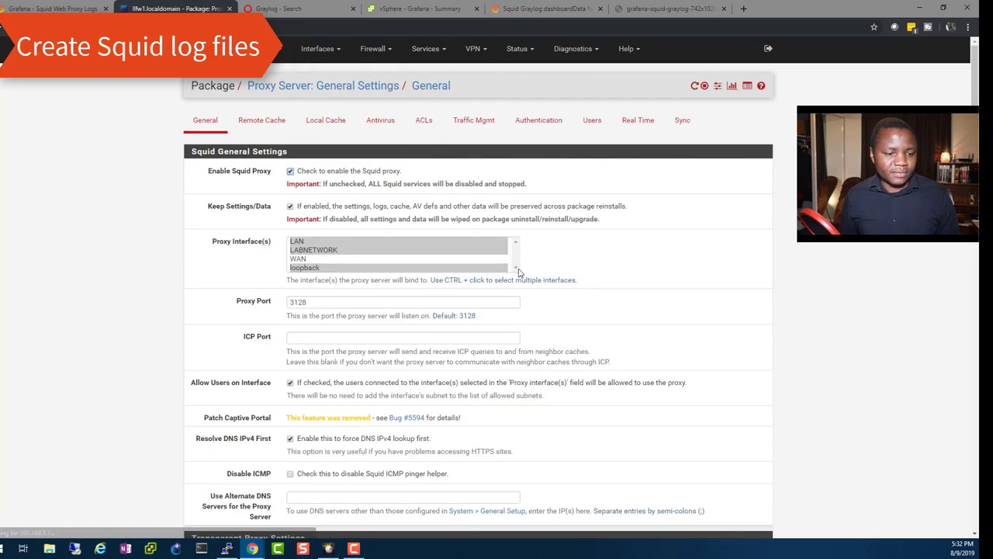
scroll(374, 279, "down", 20)
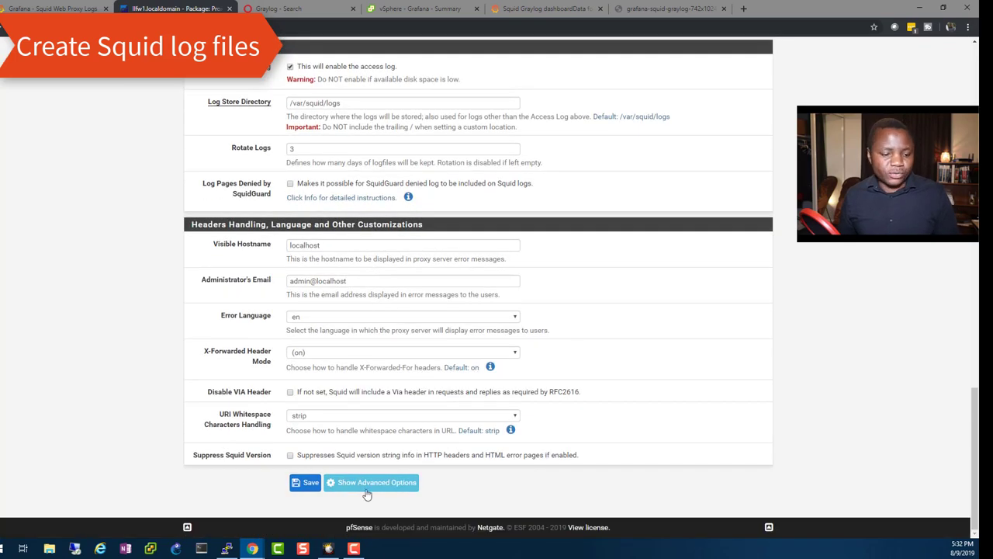
left_click(368, 490)
Highlight the access_log custom option sending logs to syslog local9, then return to Graylog search
scroll(432, 366, "down", 6)
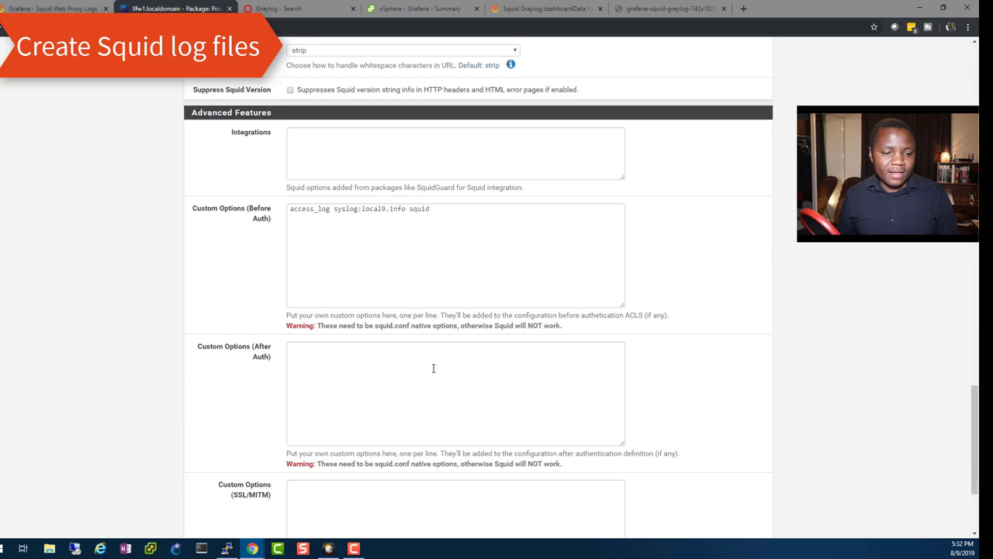
scroll(433, 368, "up", 2)
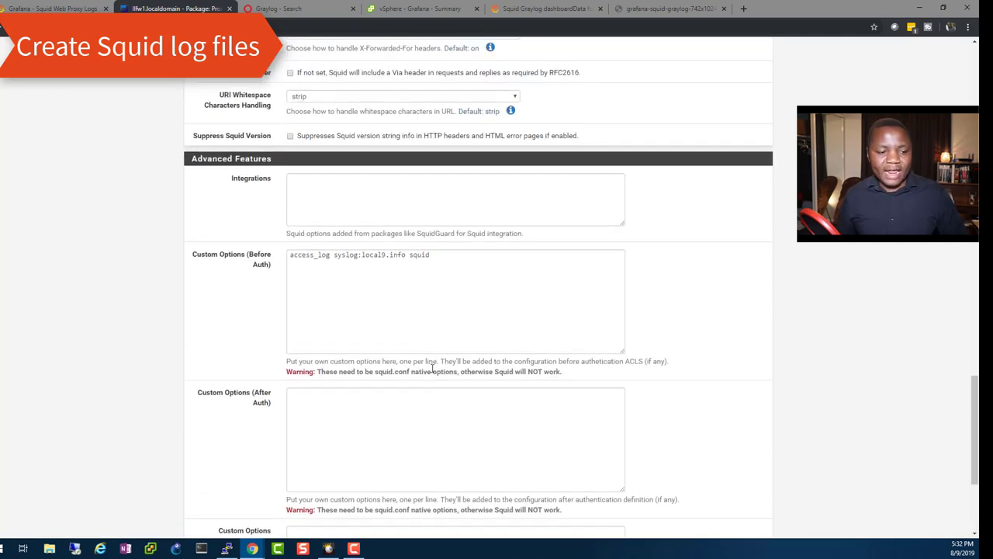
left_click_drag(436, 254, 277, 248)
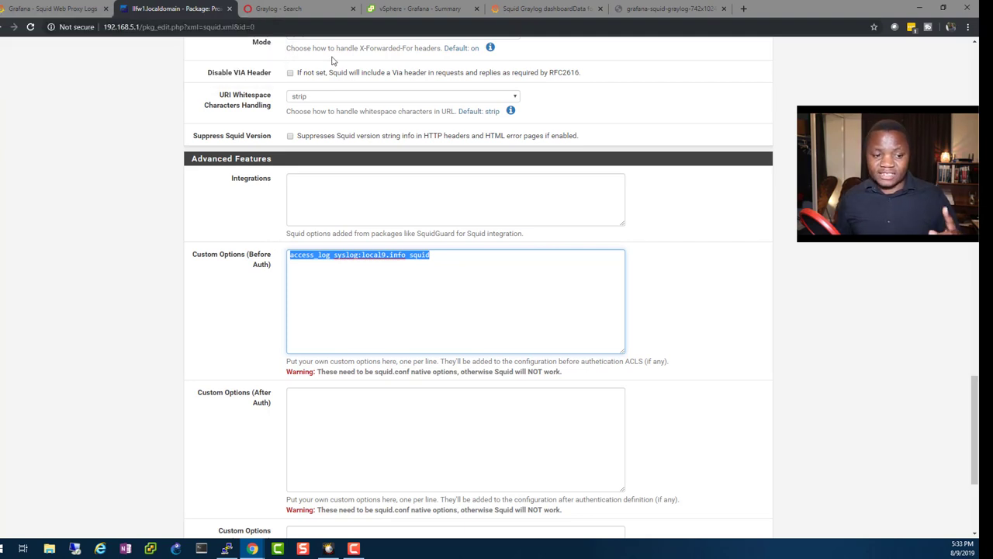
left_click(303, 10)
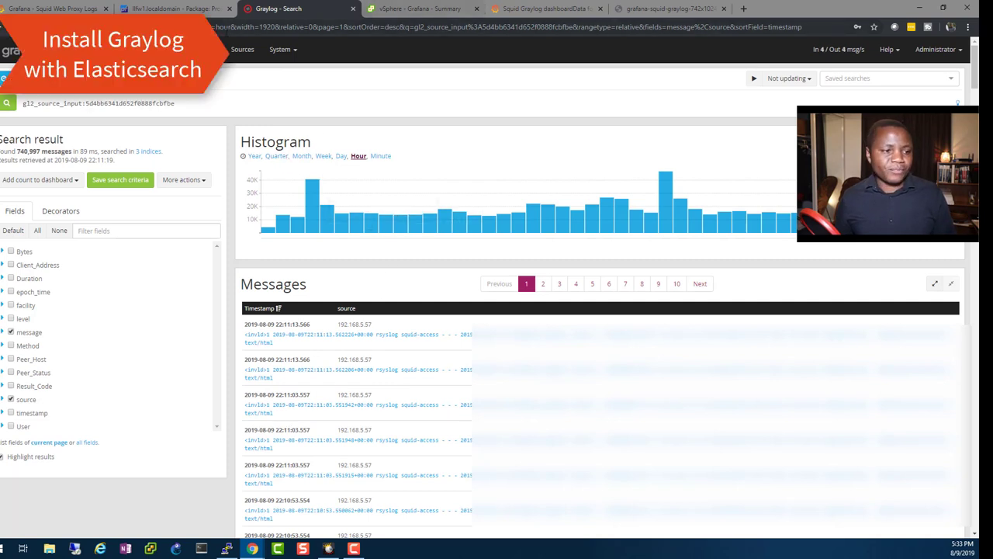
left_click(163, 9)
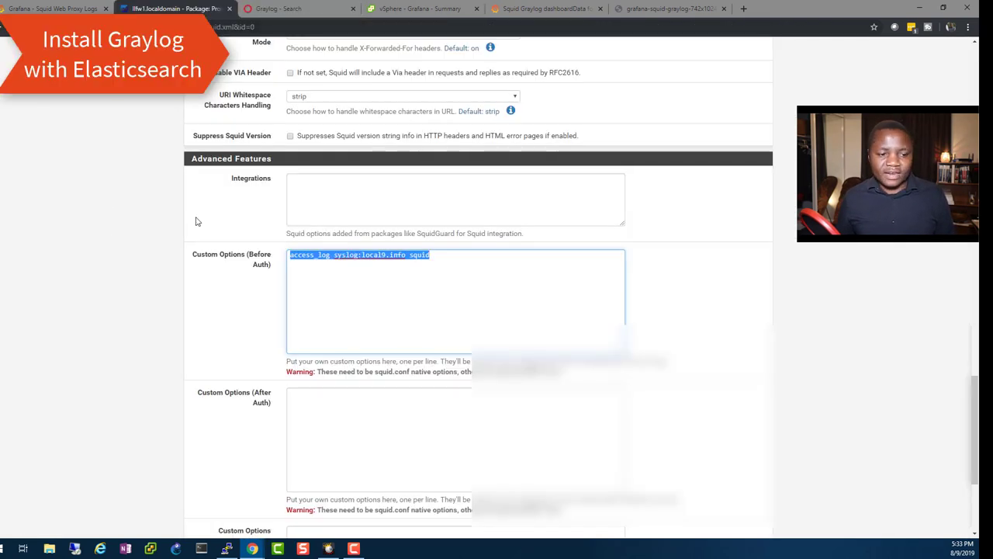
left_click(278, 9)
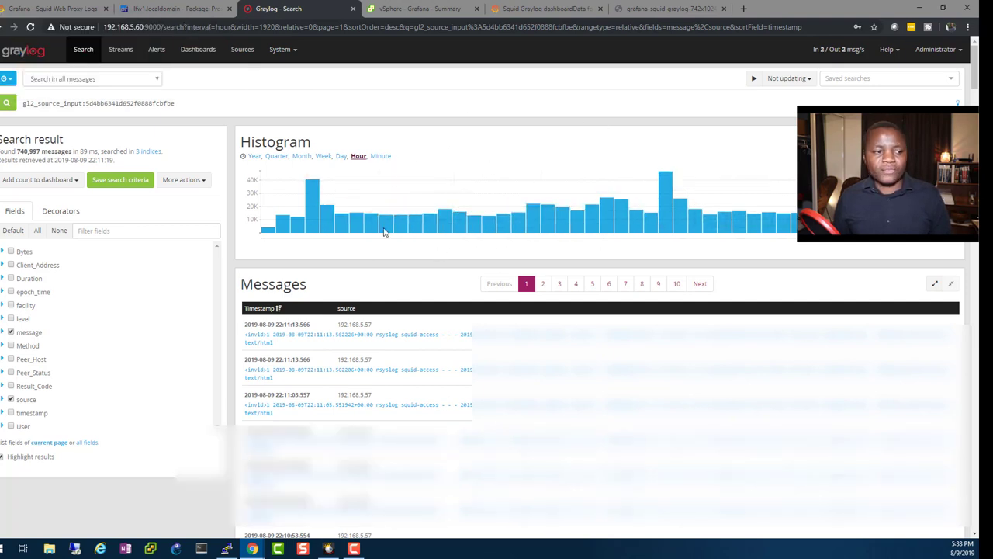
Check the Graylog Elasticsearch data source, then go back to the Squid Web Proxy Logs dashboard
left_click(23, 7)
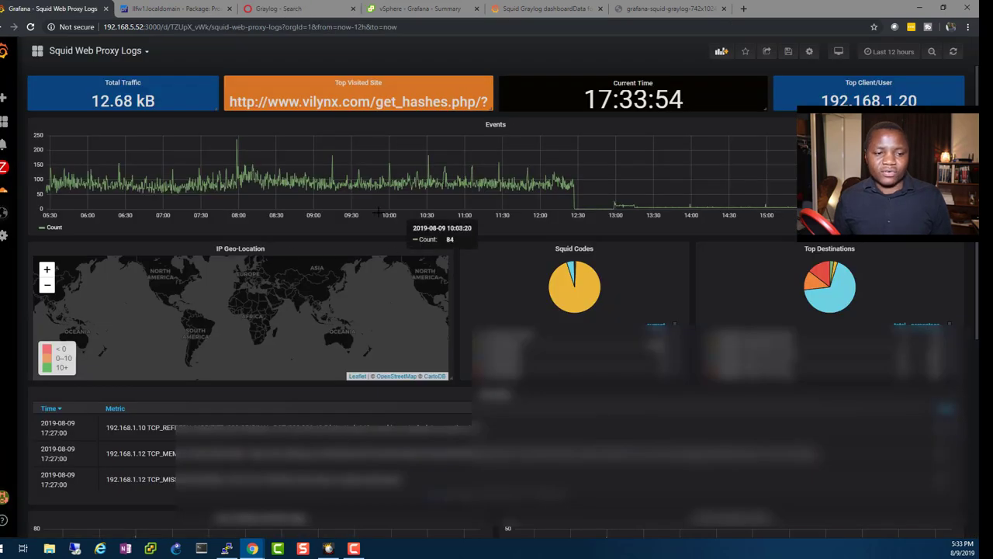
left_click(4, 235)
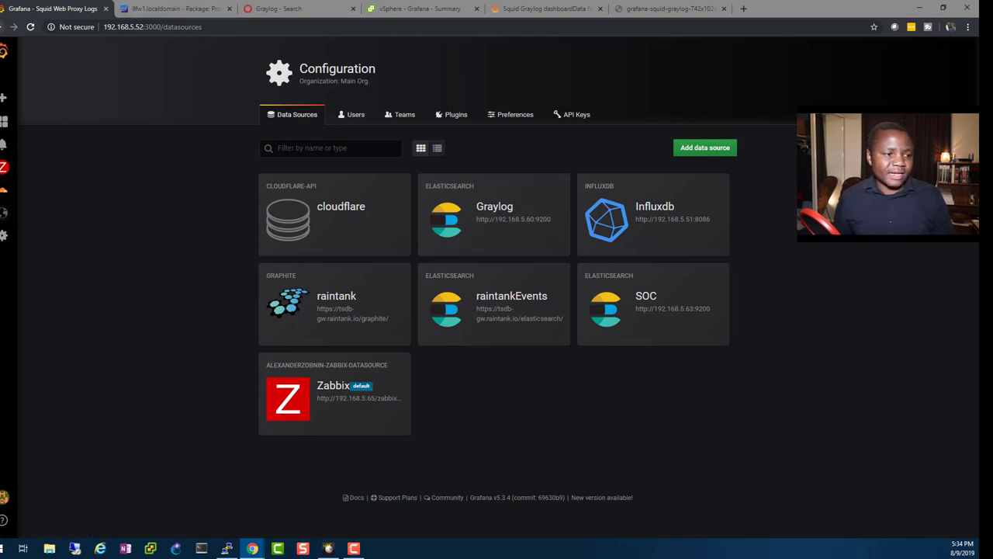
key("alt+Left")
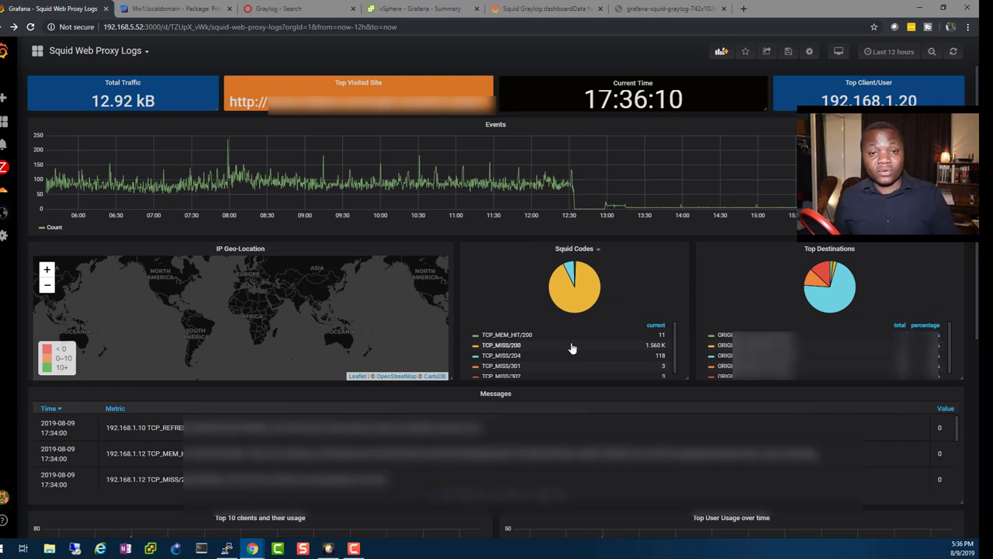
Scroll down to the Top 10 clients, Top User Usage over time and Total Web Traffic graphs
scroll(539, 353, "down", 1)
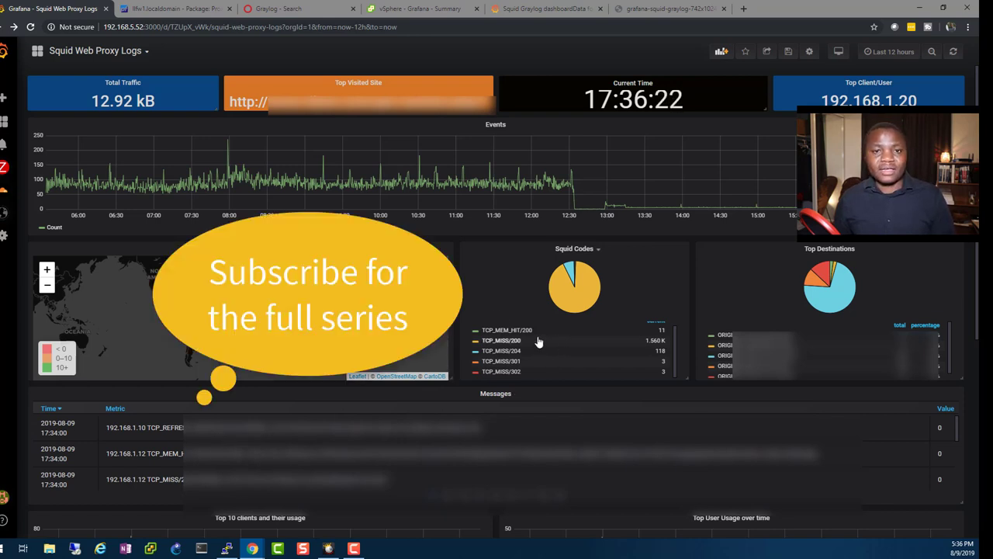
scroll(512, 349, "down", 5)
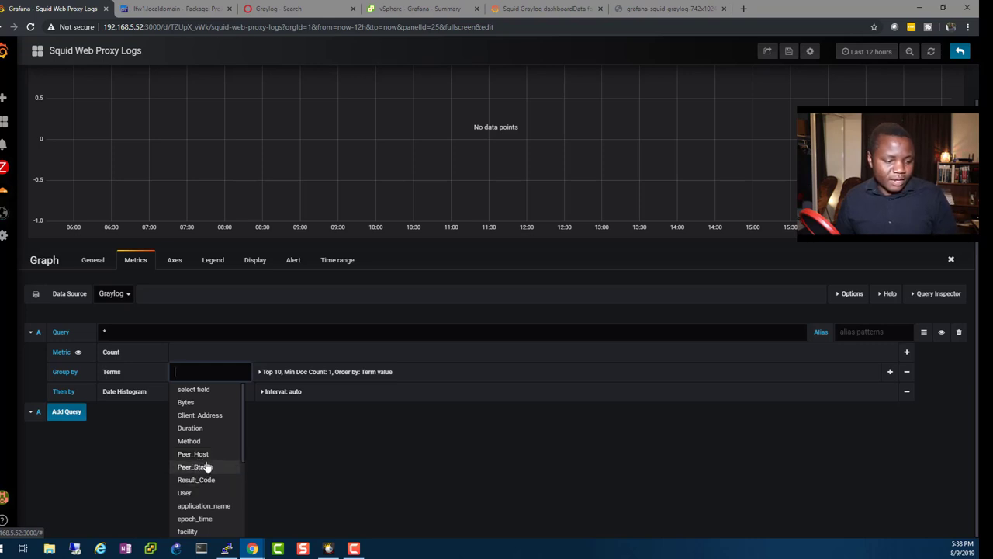
Browse the Graylog fields offered in the graph panel's Group by Terms list
scroll(204, 489, "down", 3)
scroll(207, 501, "down", 1)
scroll(208, 493, "up", 2)
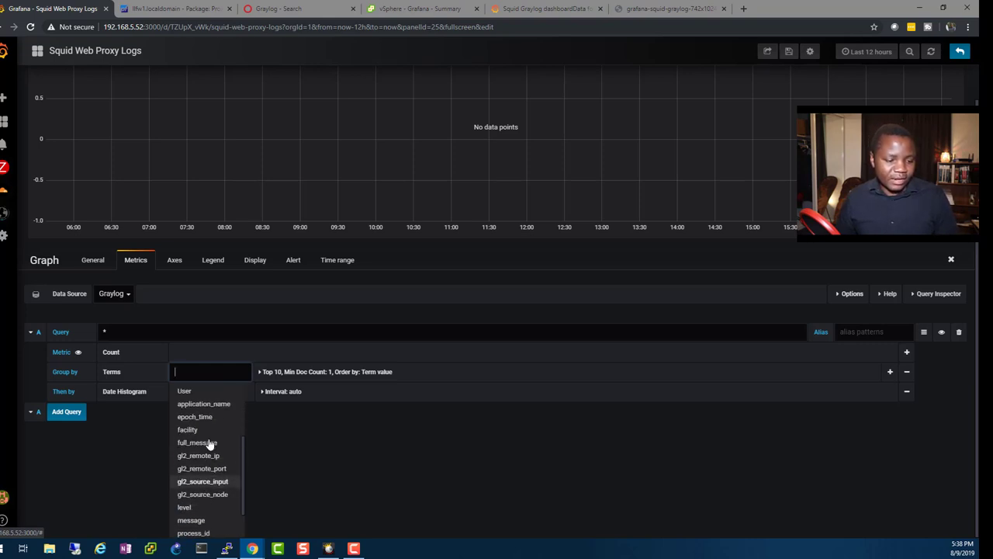
scroll(210, 487, "down", 2)
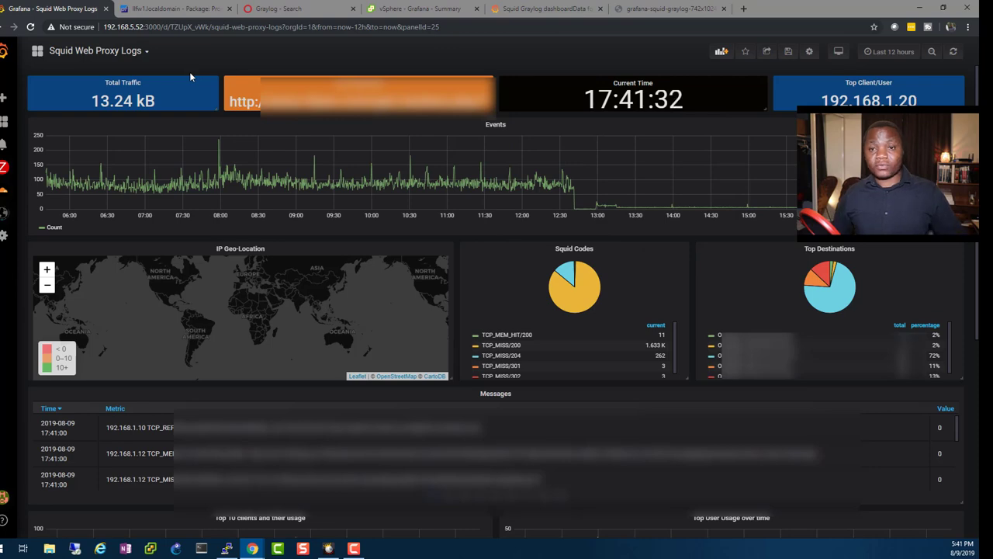
Look over the pfSense Squid custom options again, then switch back to Graylog search
left_click(155, 12)
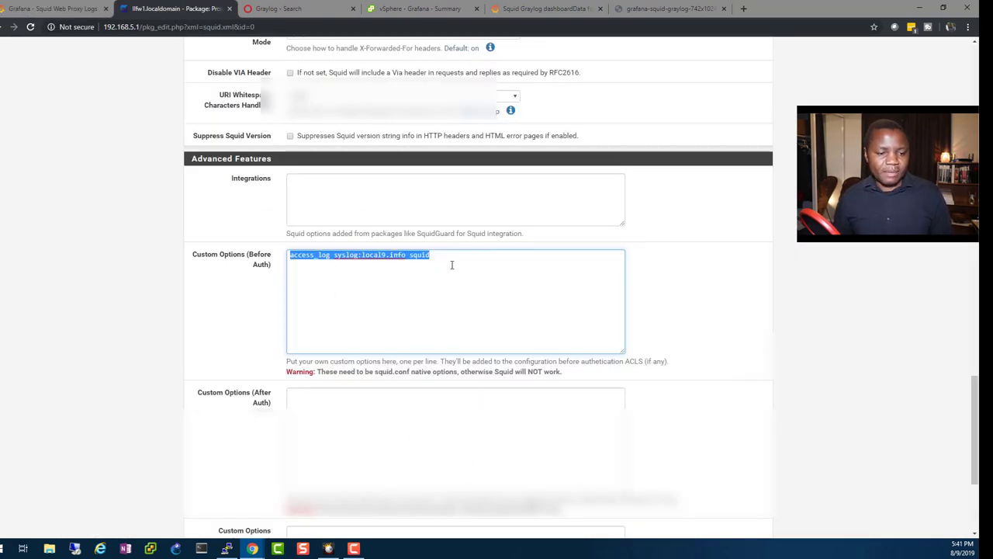
left_click(287, 7)
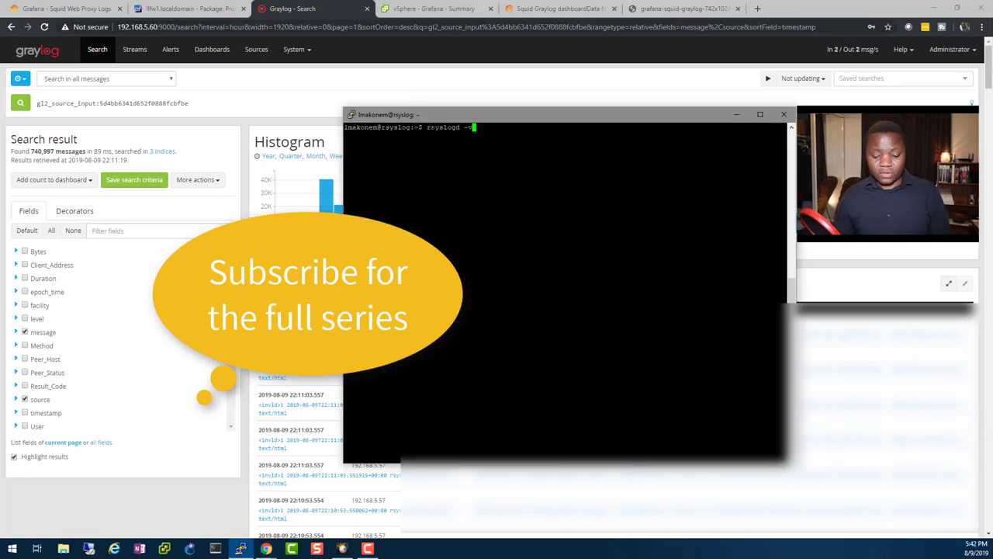
Run rsyslogd -v to show version 8.32.0 and its compiled feature support
key("Return")
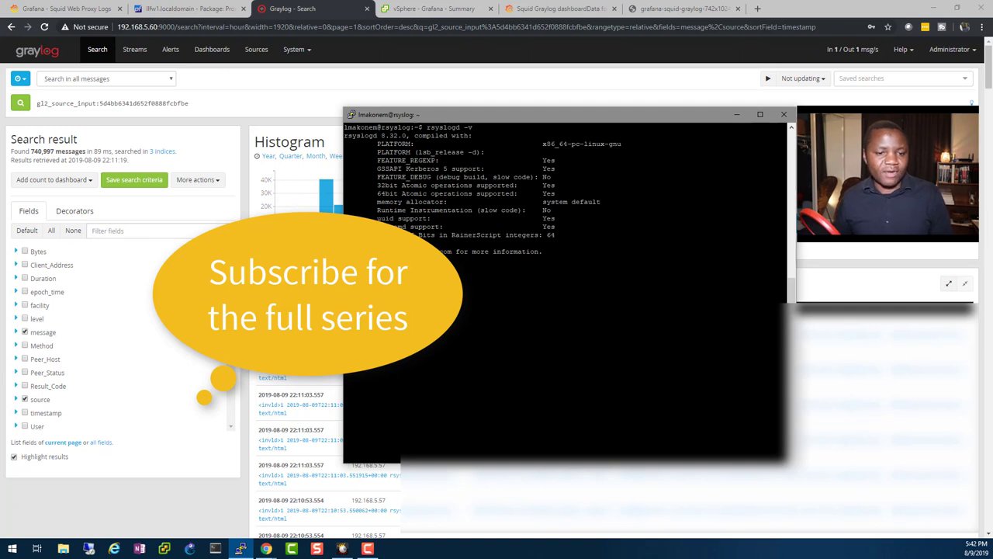